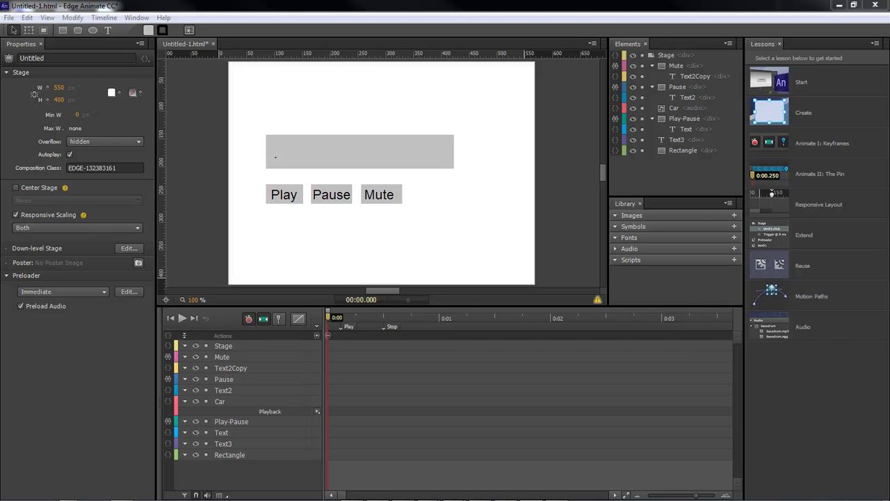
# Bring up the Clip13.png screenshot of the viewer's request, move it aside, then close Photo Viewer.
pyautogui.hotkey('alt', 'Tab')
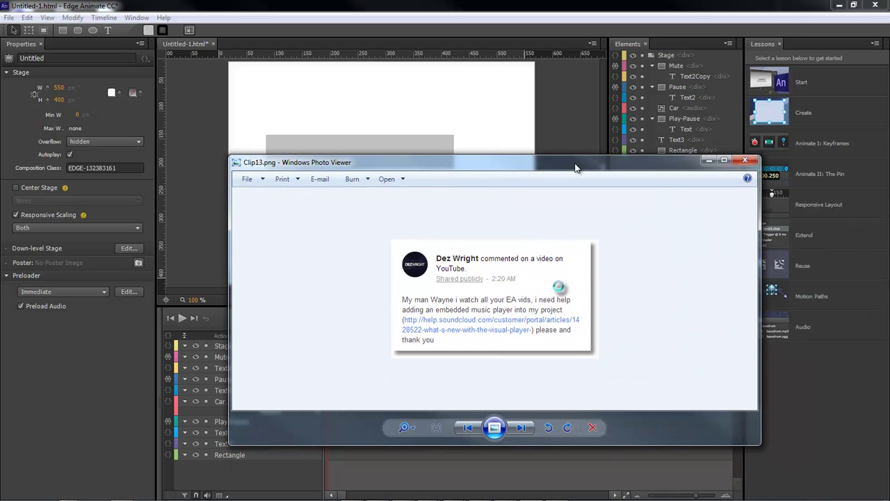
pyautogui.moveTo(576, 167); pyautogui.dragTo(624, 119)
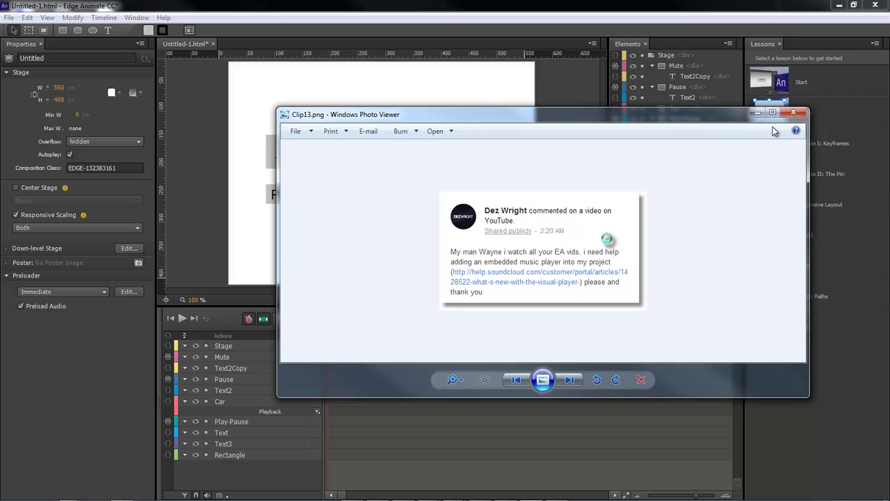
pyautogui.click(756, 113)
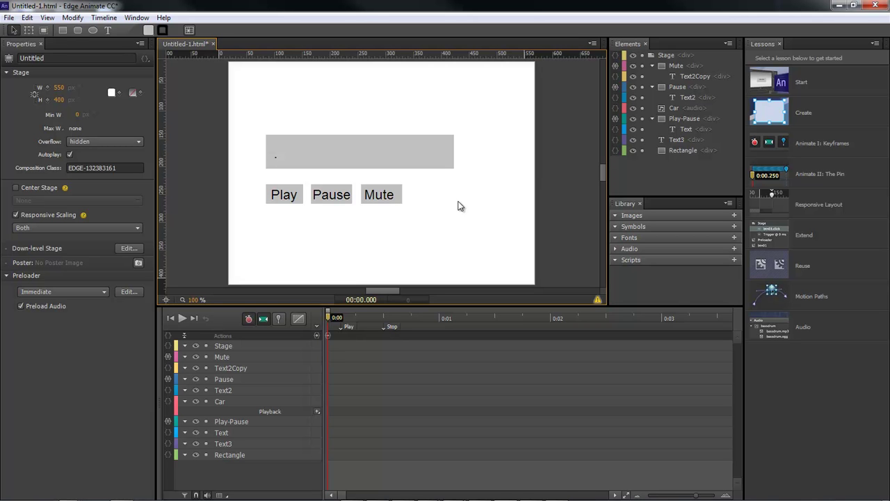
pyautogui.click(458, 208)
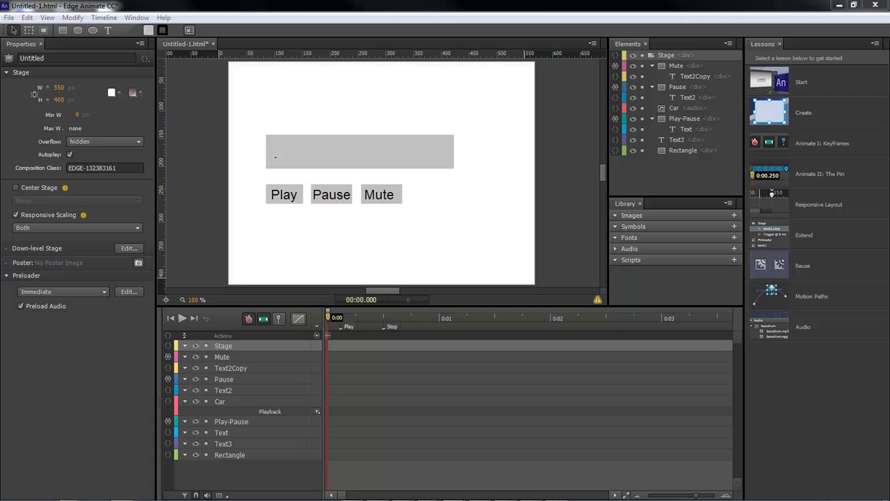
pyautogui.hotkey('ctrl', 'Return')
pyautogui.moveTo(771, 33); pyautogui.dragTo(624, 38)
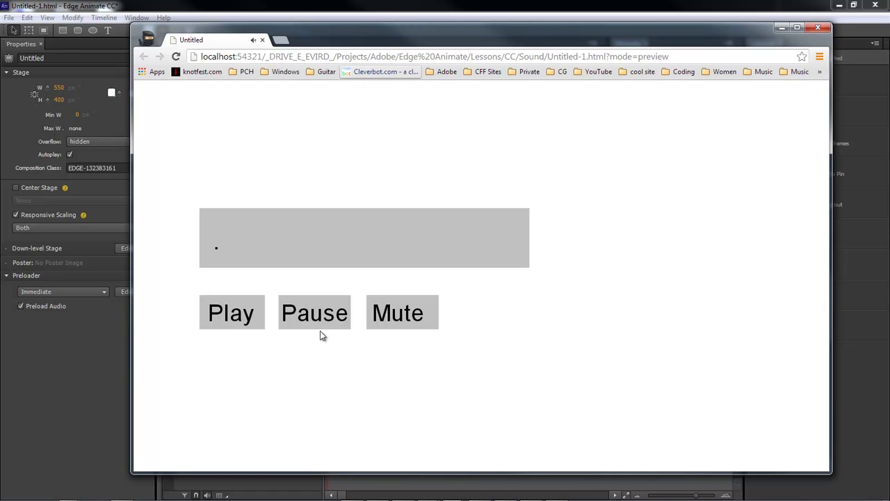
pyautogui.click(216, 311)
pyautogui.click(781, 28)
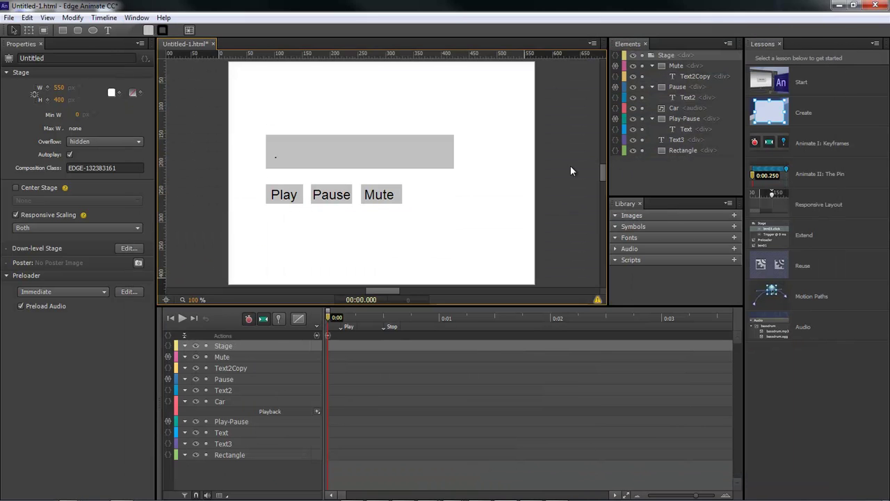
# Create a new document and, while saving, make a new folder named Lesson Audio.
pyautogui.hotkey('ctrl', 'n')
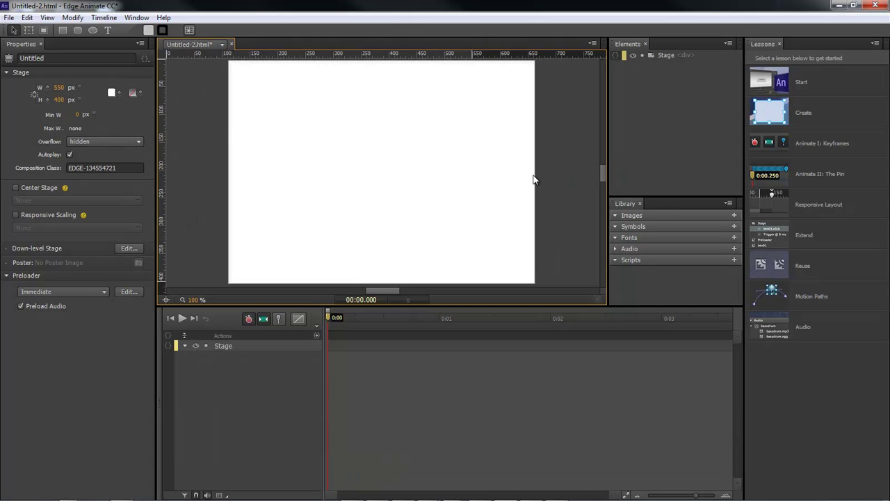
pyautogui.hotkey('ctrl', 's')
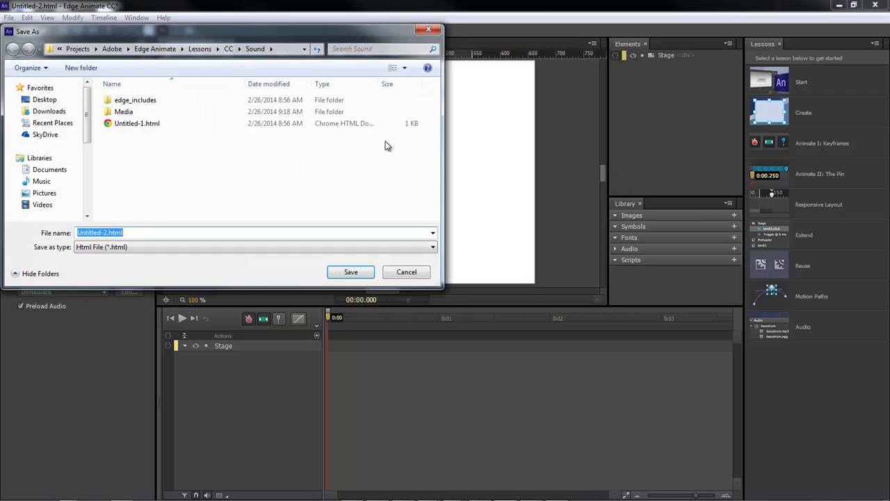
pyautogui.moveTo(237, 28); pyautogui.dragTo(491, 45)
pyautogui.click(335, 84)
pyautogui.write('Test')
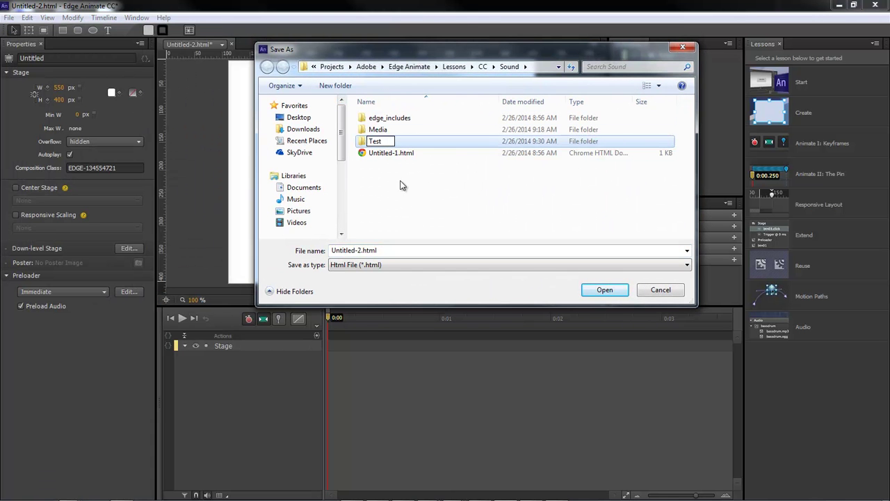
pyautogui.press('BackSpace')
pyautogui.press('BackSpace')
pyautogui.press('BackSpace')
pyautogui.write('Lesson Audio')
pyautogui.press('Return')
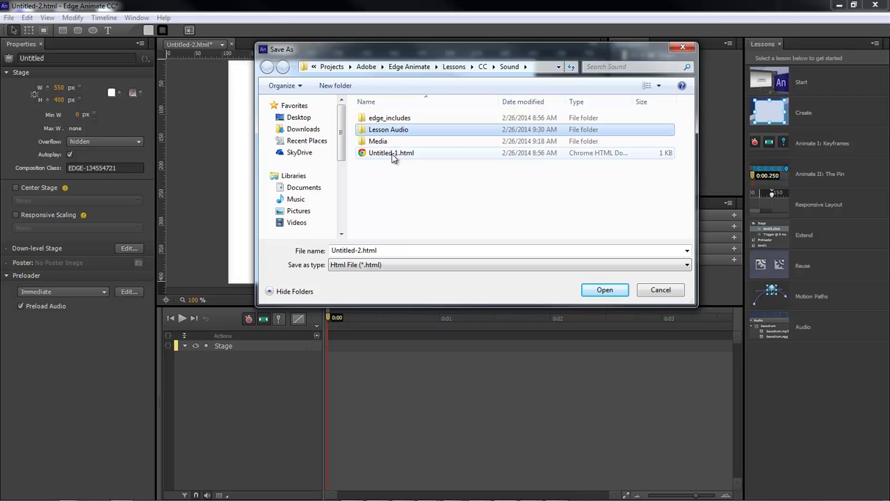
# Copy the Media folder into Lesson Audio and save Untitled-2.html inside it.
pyautogui.click(381, 144)
pyautogui.moveTo(383, 145); pyautogui.dragTo(404, 131)
pyautogui.click(411, 138)
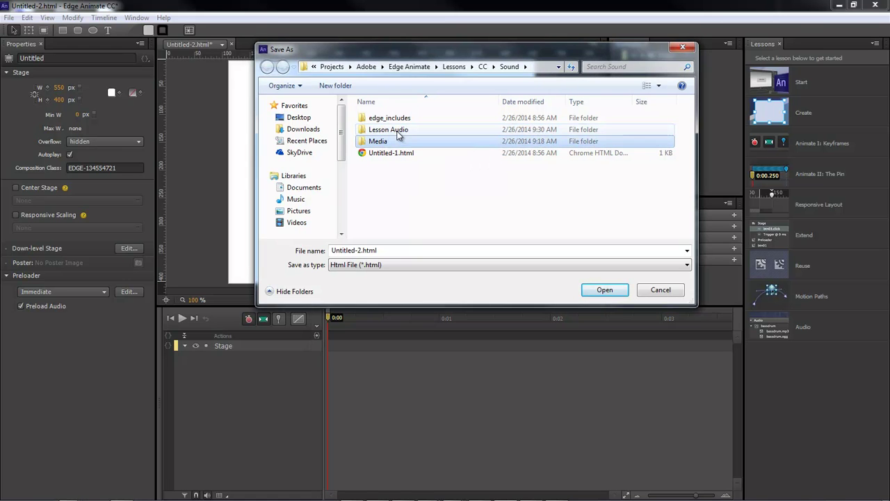
pyautogui.doubleClick(399, 130)
pyautogui.click(600, 290)
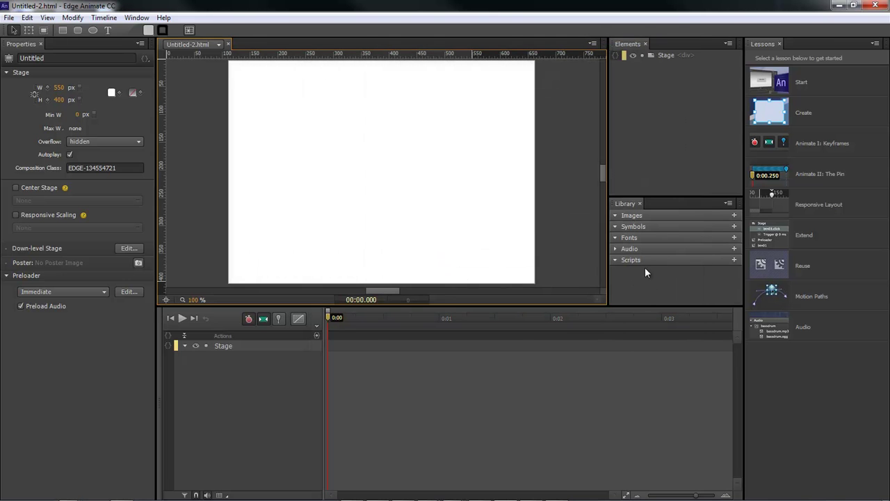
# Drag the Car audio from the library's Audio list onto the stage.
pyautogui.click(614, 248)
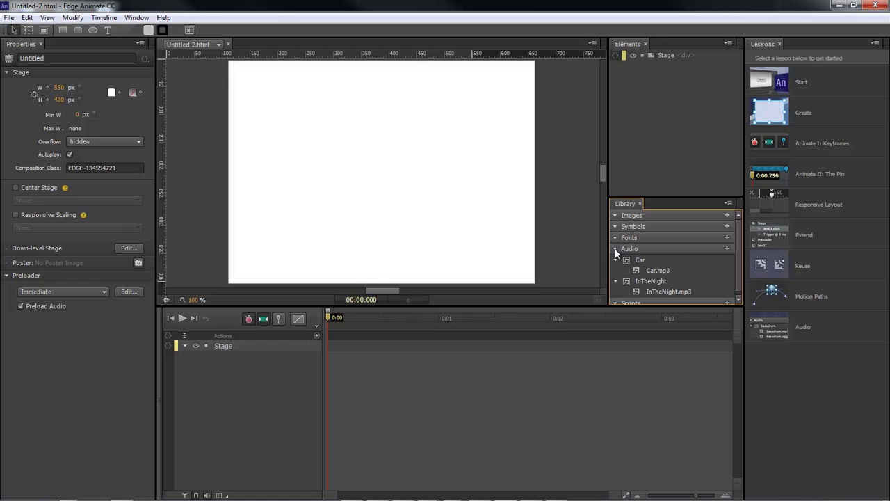
pyautogui.click(638, 282)
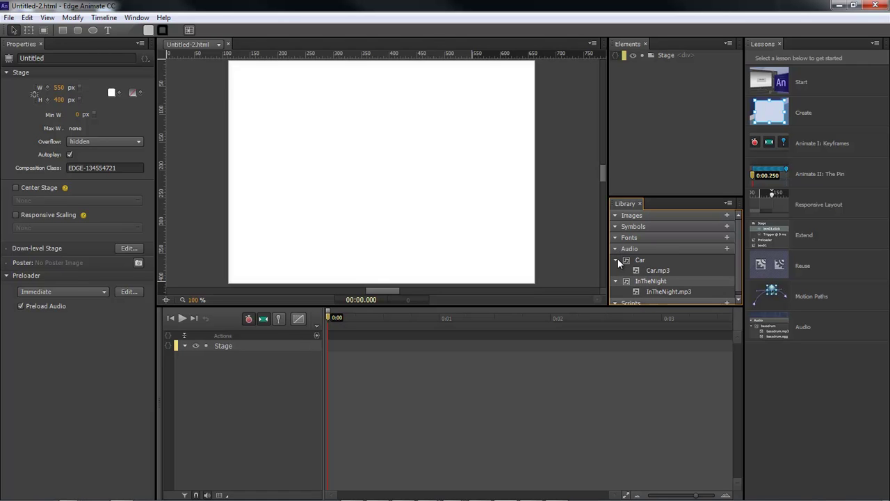
pyautogui.click(639, 259)
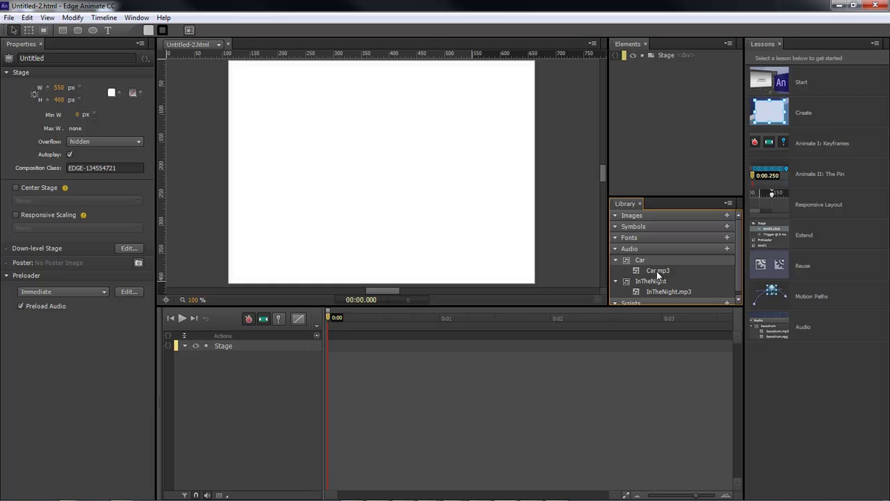
pyautogui.moveTo(642, 259); pyautogui.dragTo(381, 256)
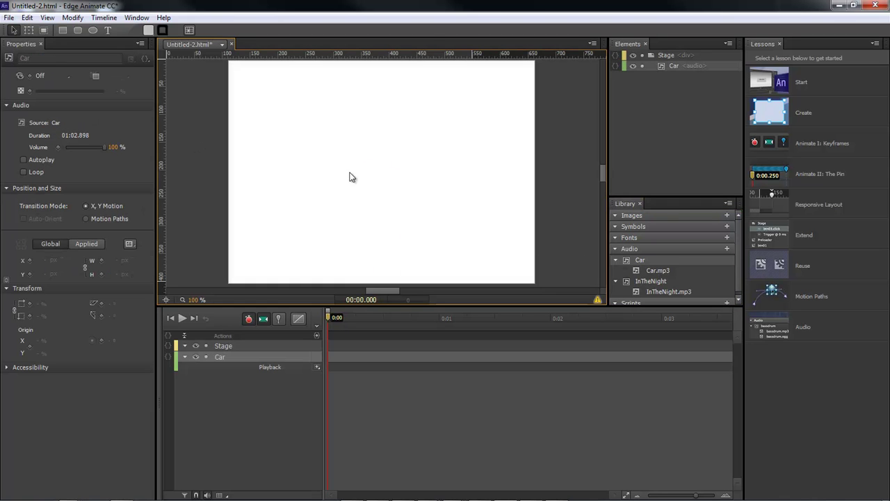
# Set the Car audio's Display to On and move its player to X 131, Y 132.
pyautogui.click(48, 74)
pyautogui.click(49, 98)
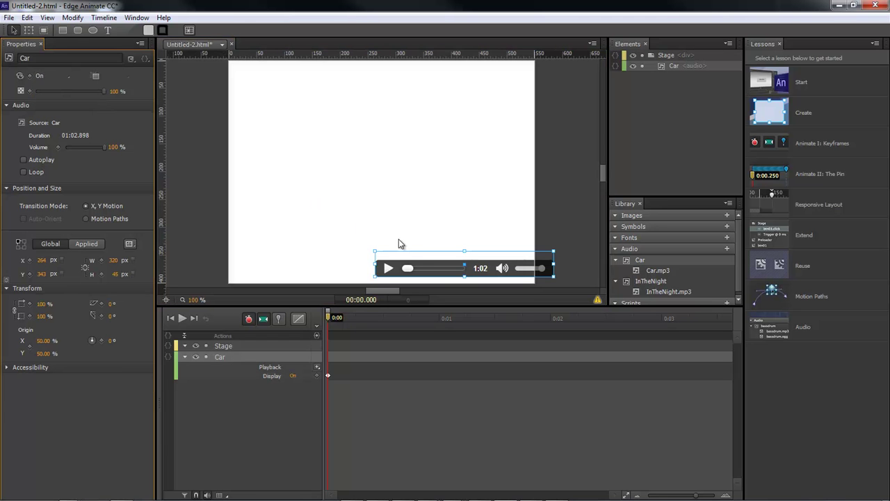
pyautogui.moveTo(399, 259); pyautogui.dragTo(325, 141)
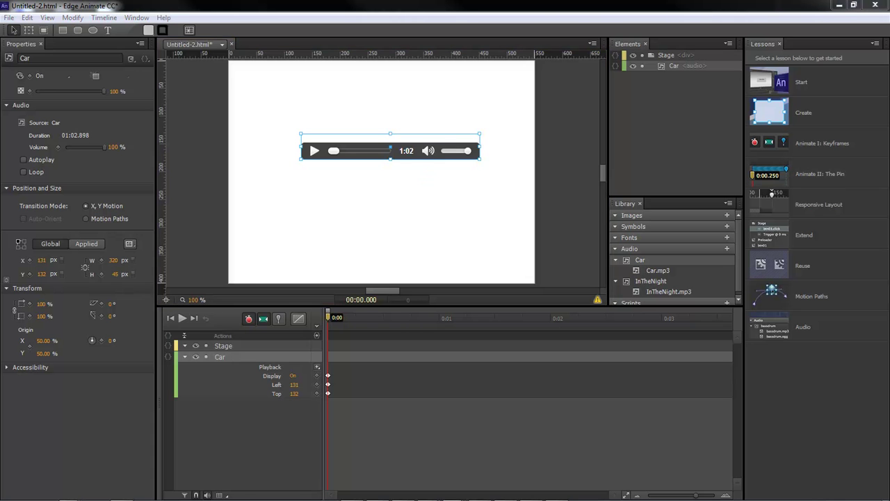
pyautogui.hotkey('ctrl', 'Return')
pyautogui.click(184, 218)
pyautogui.click(185, 218)
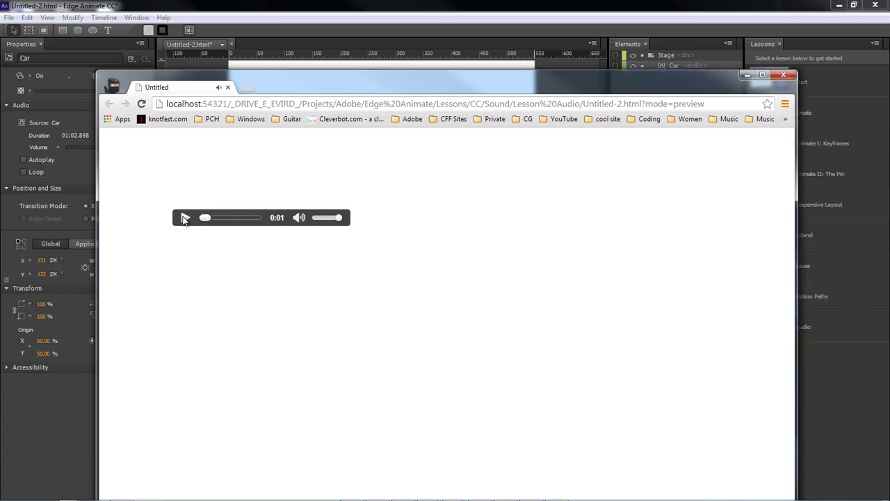
pyautogui.click(185, 218)
pyautogui.click(185, 218)
pyautogui.click(184, 218)
pyautogui.click(334, 219)
pyautogui.moveTo(333, 221)
pyautogui.mouseDown()
pyautogui.moveTo(324, 219)
pyautogui.moveTo(338, 220)
pyautogui.mouseUp()
pyautogui.click(297, 221)
pyautogui.click(297, 221)
pyautogui.click(297, 221)
pyautogui.click(297, 221)
pyautogui.click(186, 218)
pyautogui.hotkey('ctrl', 'w')
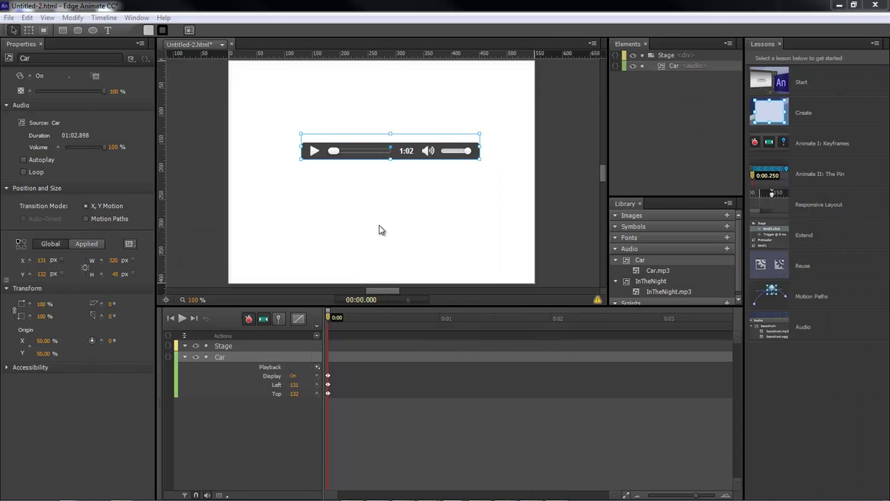
# Move the Car audio player up to Left 91, Top 85.
pyautogui.click(369, 169)
pyautogui.moveTo(375, 151); pyautogui.dragTo(355, 130)
pyautogui.click(322, 177)
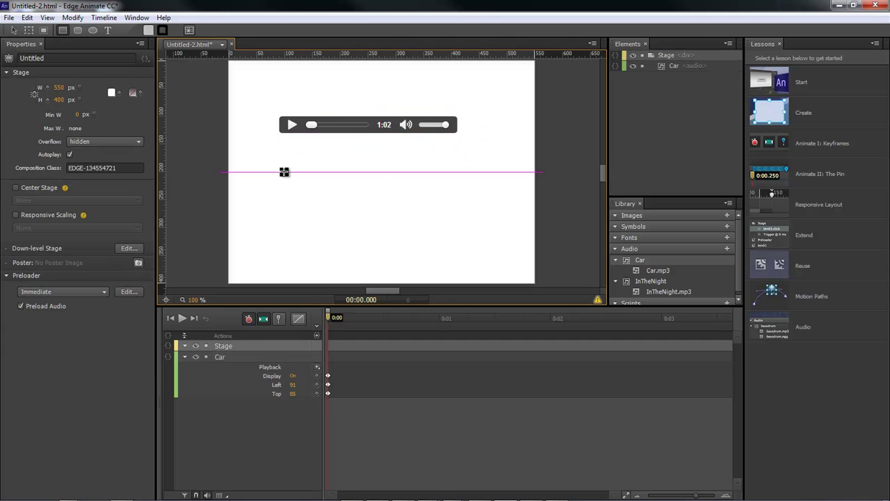
# Draw a grey rounded rectangle below the player and duplicate it into a row of buttons.
pyautogui.click(77, 30)
pyautogui.moveTo(277, 142); pyautogui.dragTo(317, 163)
pyautogui.click(322, 189)
pyautogui.click(299, 153)
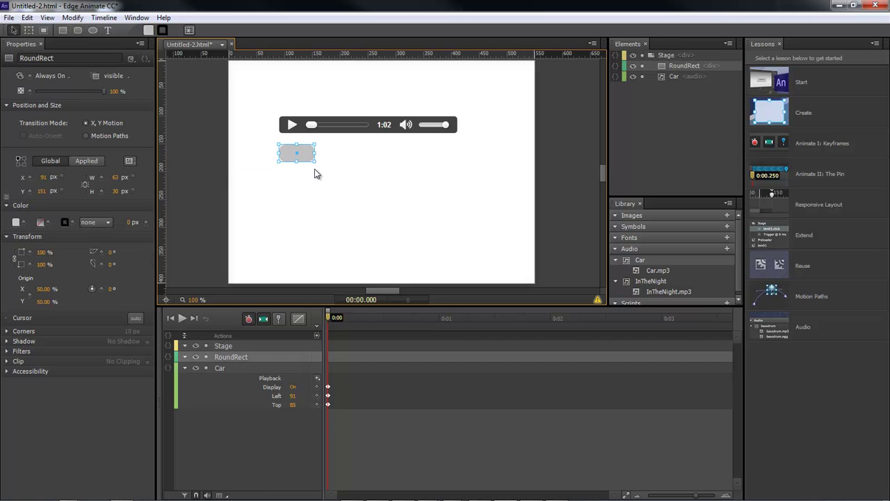
pyautogui.hotkey('ctrl', 'd')
pyautogui.hotkey('ctrl', 'd')
pyautogui.moveTo(307, 153); pyautogui.dragTo(419, 153)
pyautogui.click(295, 156)
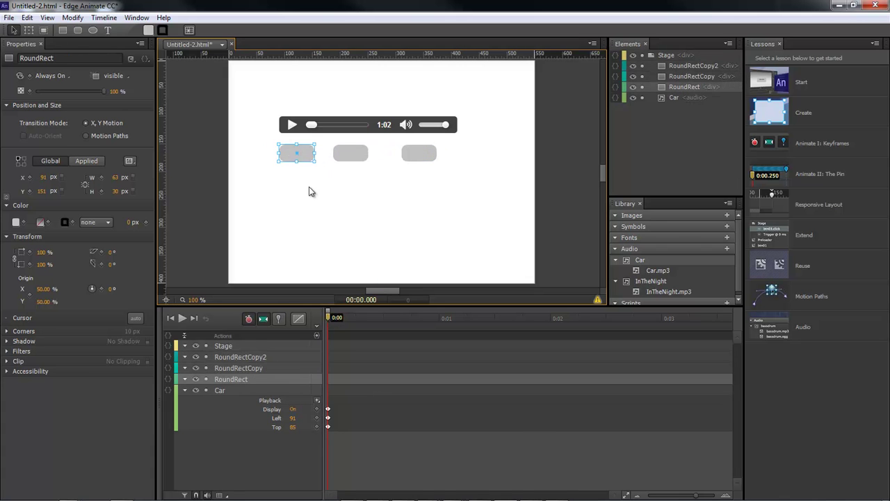
pyautogui.click(277, 179)
# Add a 'Play' label on the left button and nest it inside its rectangle.
pyautogui.press('t')
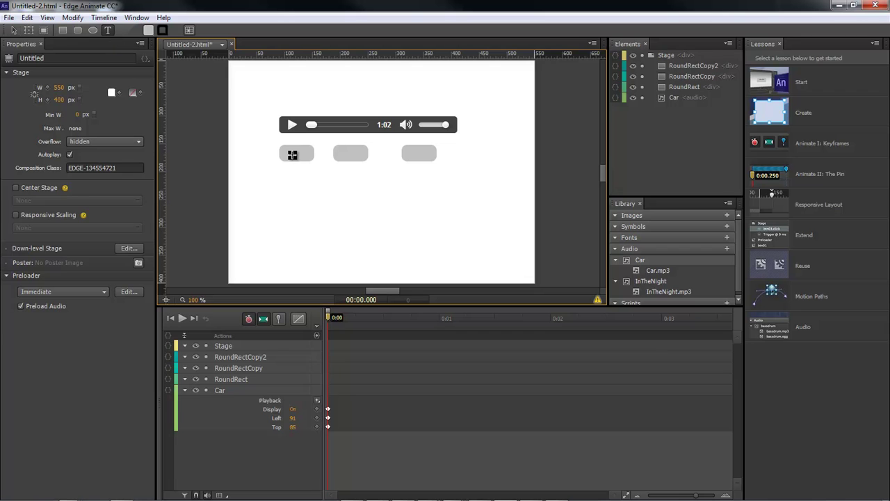
pyautogui.moveTo(281, 148); pyautogui.dragTo(314, 159)
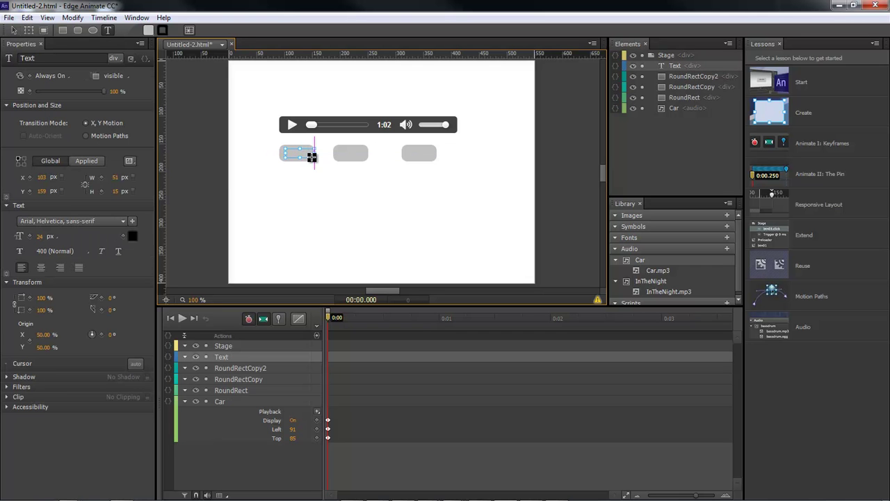
pyautogui.write('Play')
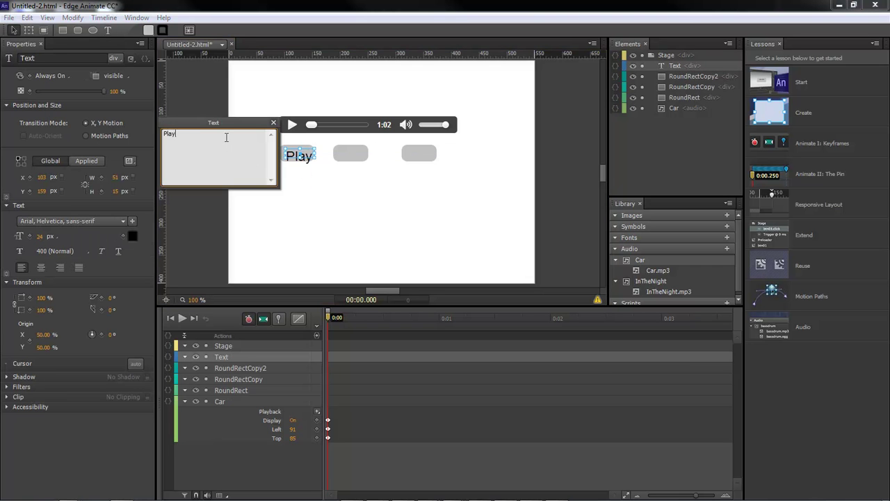
pyautogui.click(308, 161)
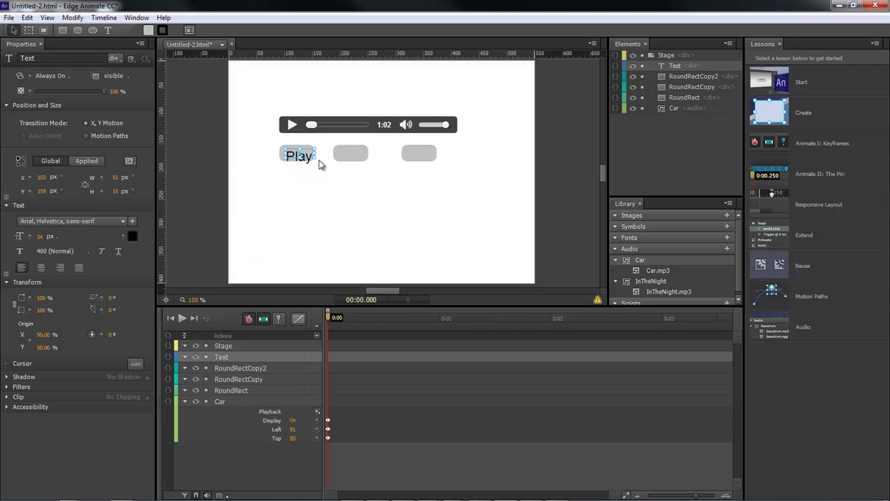
pyautogui.moveTo(308, 160); pyautogui.dragTo(297, 153)
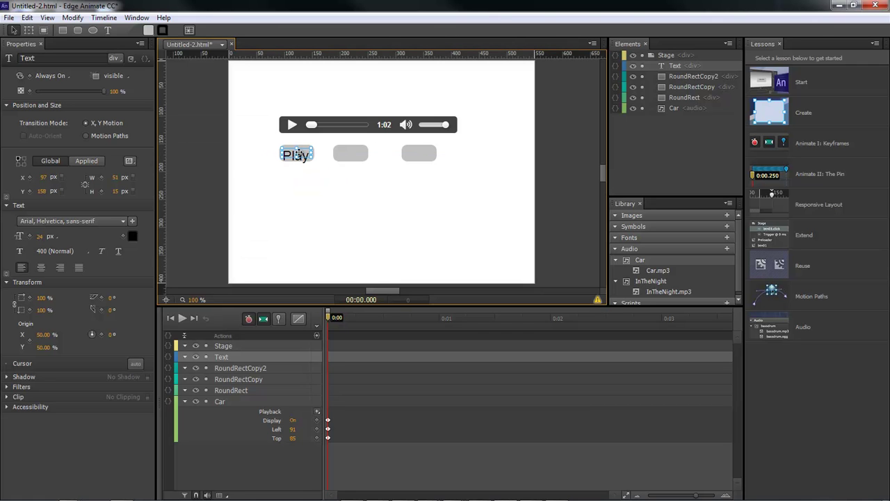
pyautogui.click(679, 97)
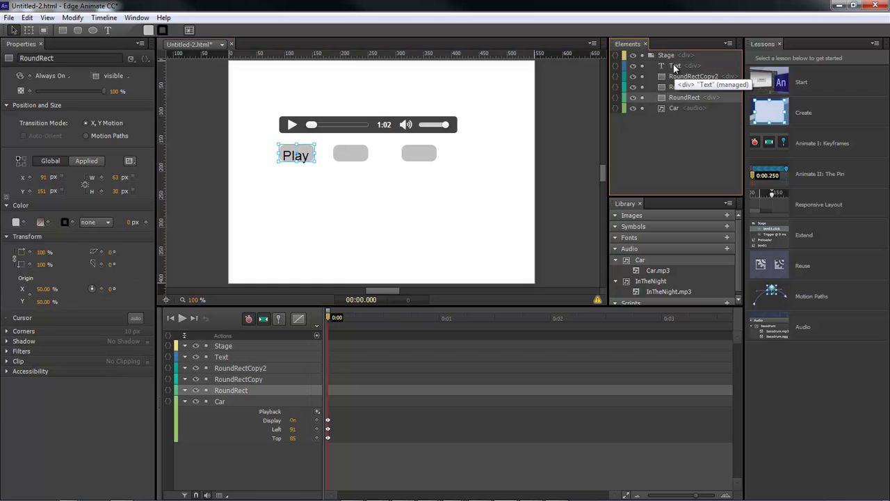
pyautogui.hotkey('ctrl', 'z')
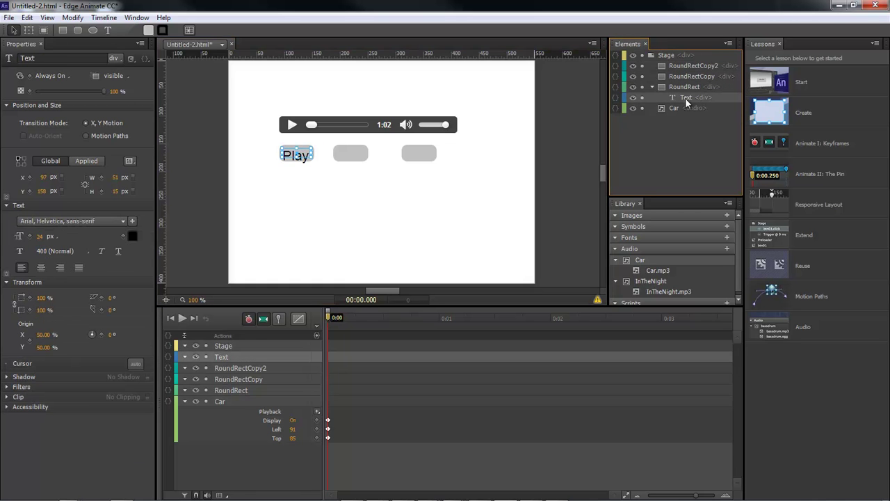
pyautogui.moveTo(684, 102); pyautogui.dragTo(687, 102)
# Label the middle button 'Pause', widening the button to fit the text.
pyautogui.click(352, 156)
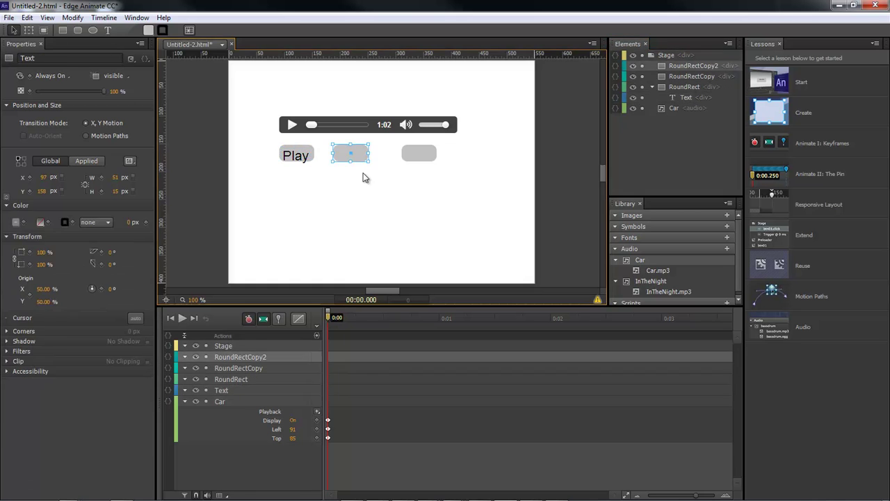
pyautogui.moveTo(365, 151)
pyautogui.mouseDown()
pyautogui.moveTo(354, 150)
pyautogui.moveTo(367, 158)
pyautogui.mouseUp()
pyautogui.press('t')
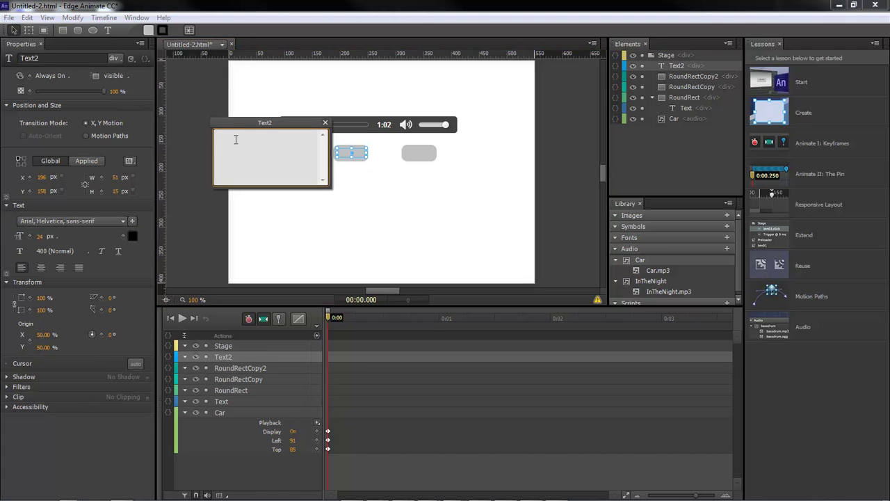
pyautogui.write('Pause')
pyautogui.click(325, 122)
pyautogui.click(369, 151)
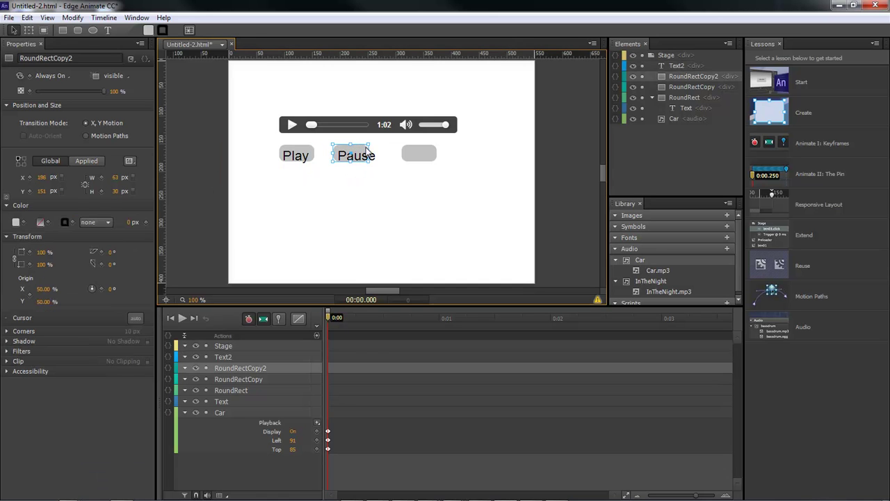
pyautogui.moveTo(355, 149); pyautogui.dragTo(356, 184)
pyautogui.click(351, 153)
pyautogui.moveTo(369, 154); pyautogui.dragTo(379, 154)
pyautogui.moveTo(355, 185); pyautogui.dragTo(356, 152)
# Add a 'Mute' label centred on the right button.
pyautogui.click(410, 156)
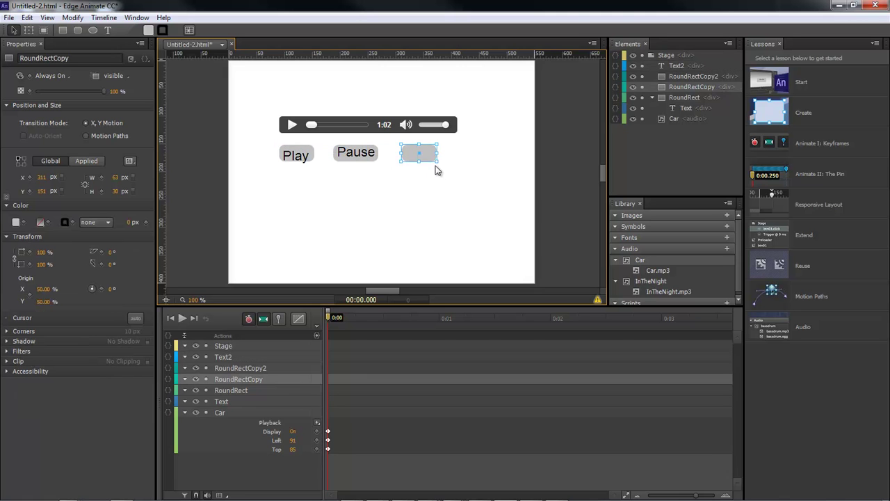
pyautogui.click(108, 30)
pyautogui.moveTo(405, 149); pyautogui.dragTo(429, 154)
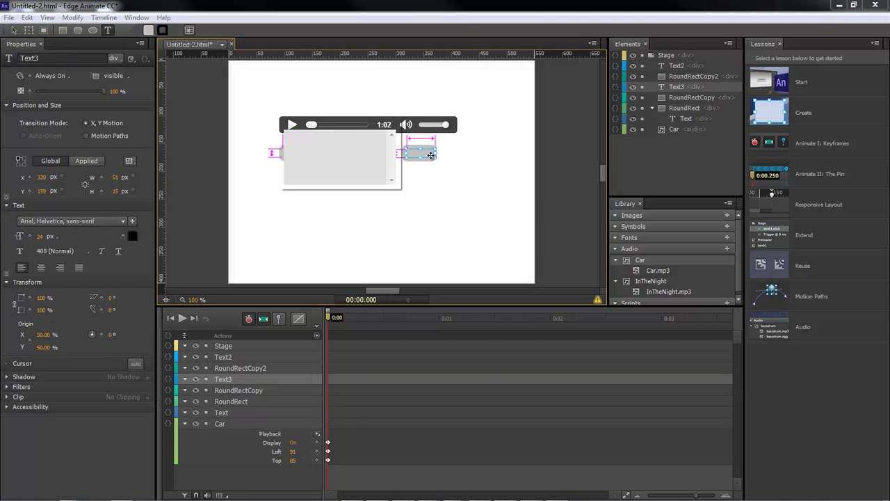
pyautogui.write('Mute')
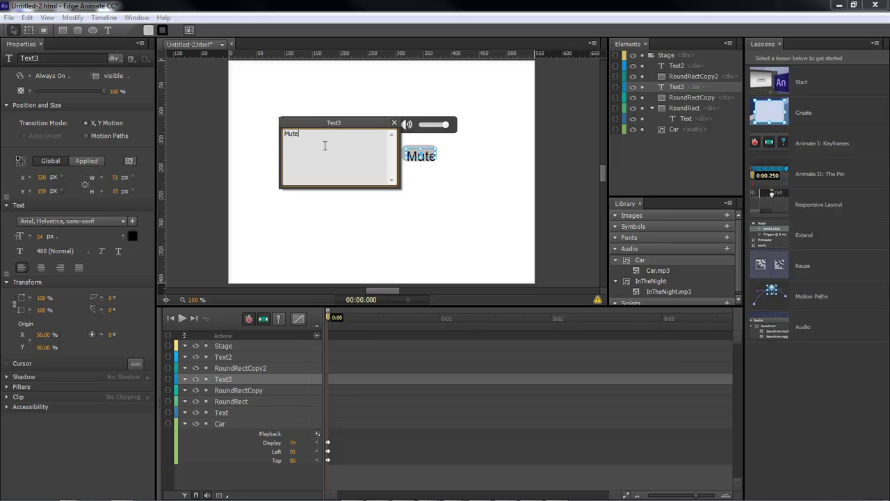
pyautogui.click(394, 123)
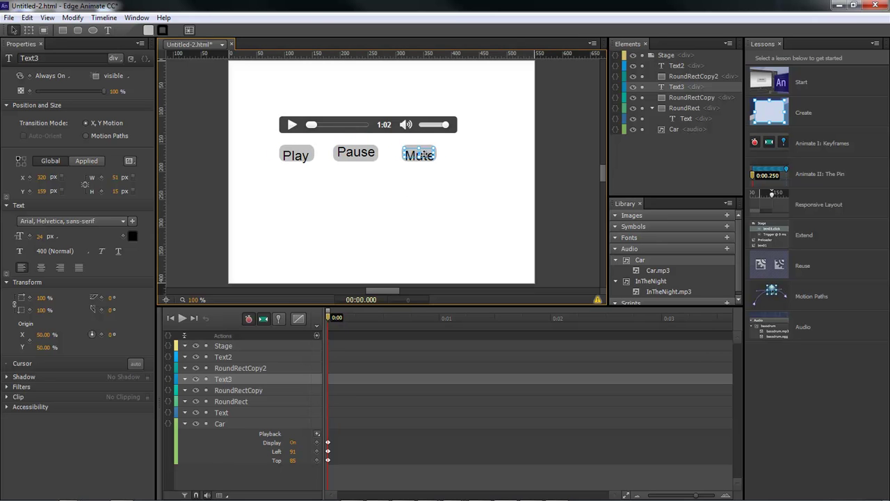
pyautogui.moveTo(423, 154); pyautogui.dragTo(425, 150)
# Nudge the Play label up and check the Pause and Mute label alignment.
pyautogui.click(334, 189)
pyautogui.click(296, 158)
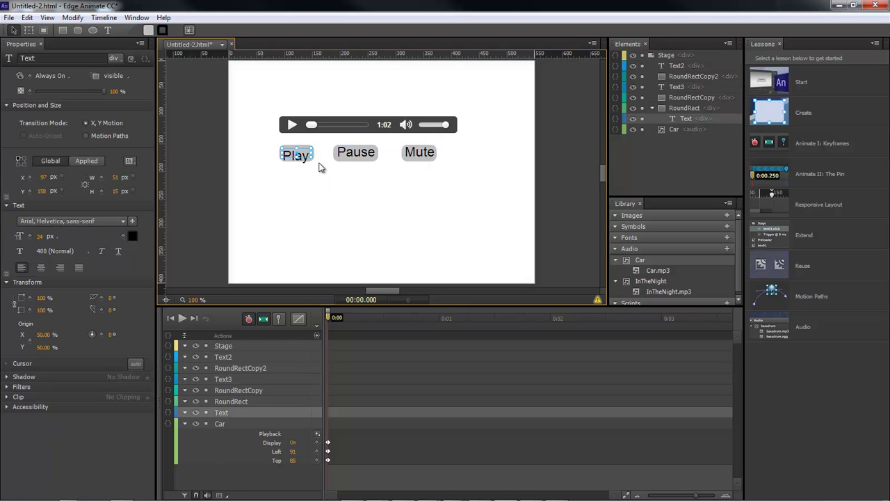
pyautogui.press('Up')
pyautogui.press('Up')
pyautogui.press('Up')
pyautogui.click(324, 170)
pyautogui.click(360, 152)
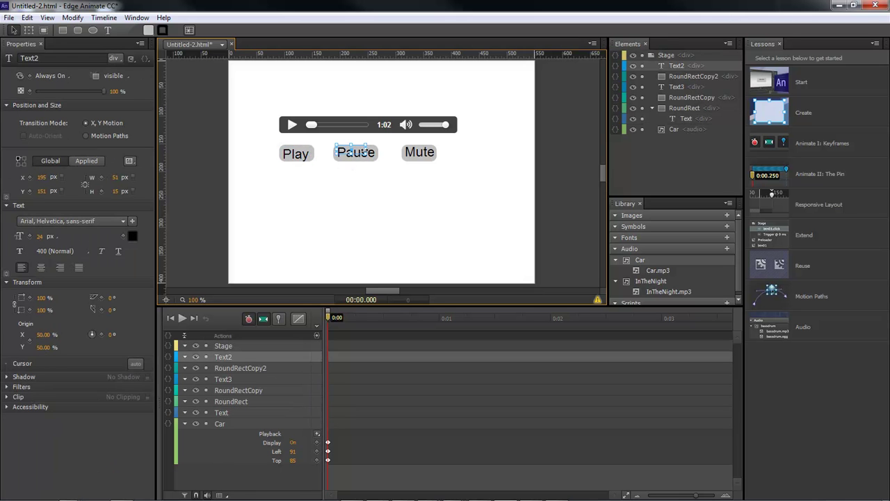
pyautogui.click(424, 187)
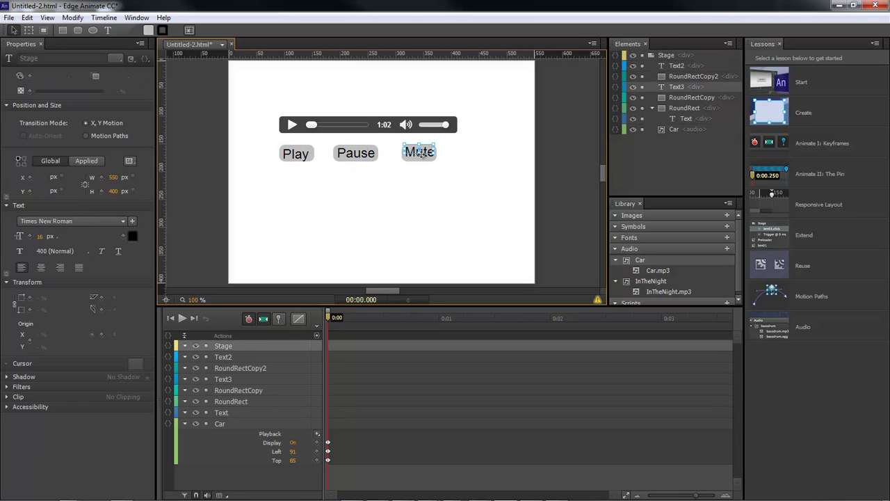
pyautogui.click(420, 152)
# Nest the Pause text element inside its rounded-rectangle button in the Elements panel.
pyautogui.click(427, 191)
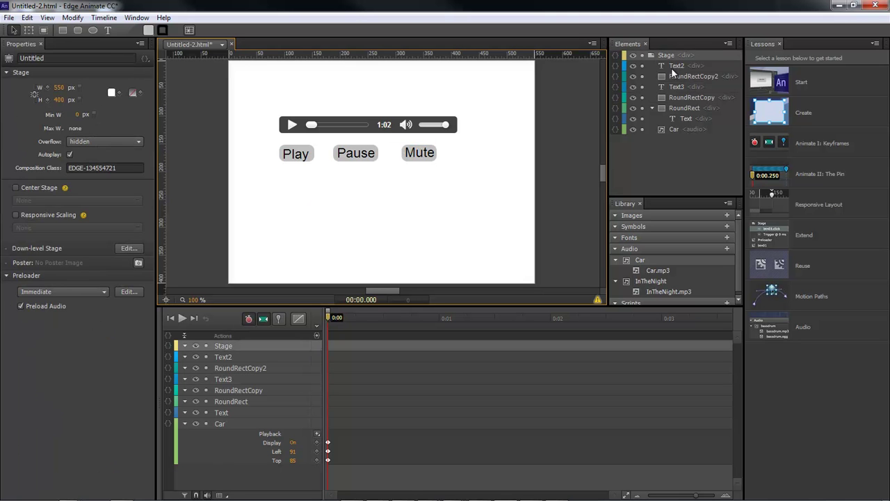
pyautogui.click(377, 151)
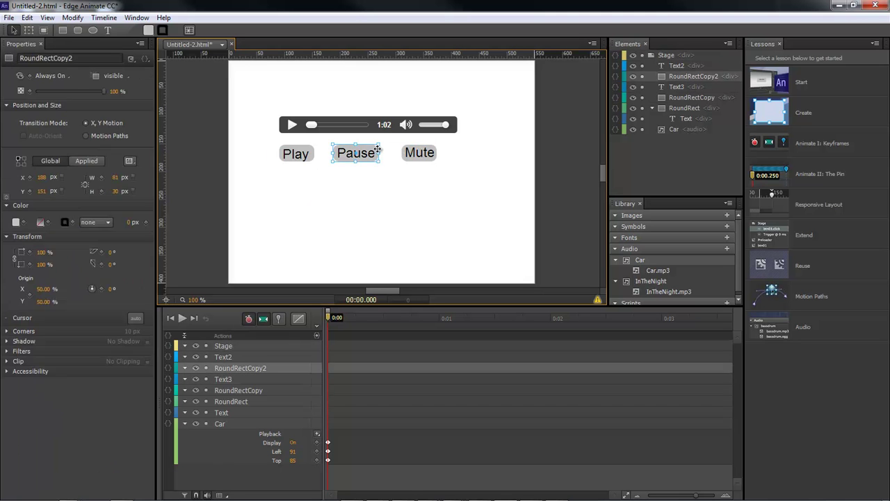
pyautogui.click(678, 87)
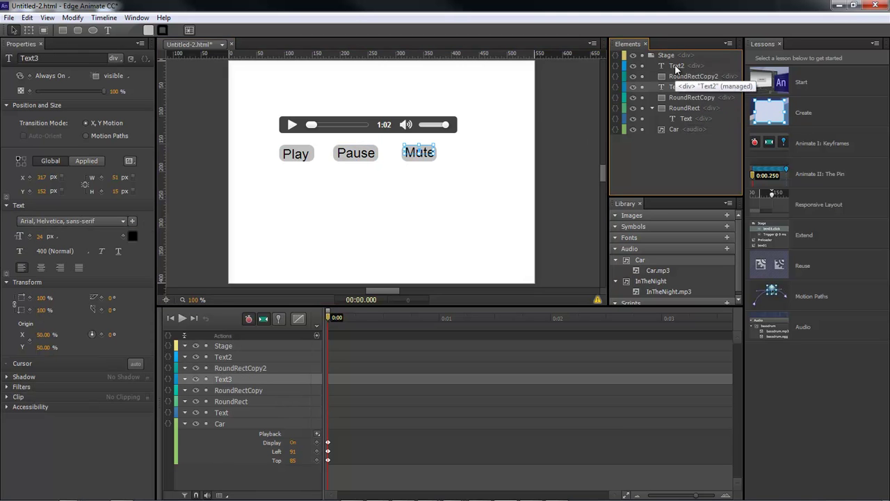
pyautogui.click(676, 65)
pyautogui.moveTo(687, 83); pyautogui.dragTo(687, 100)
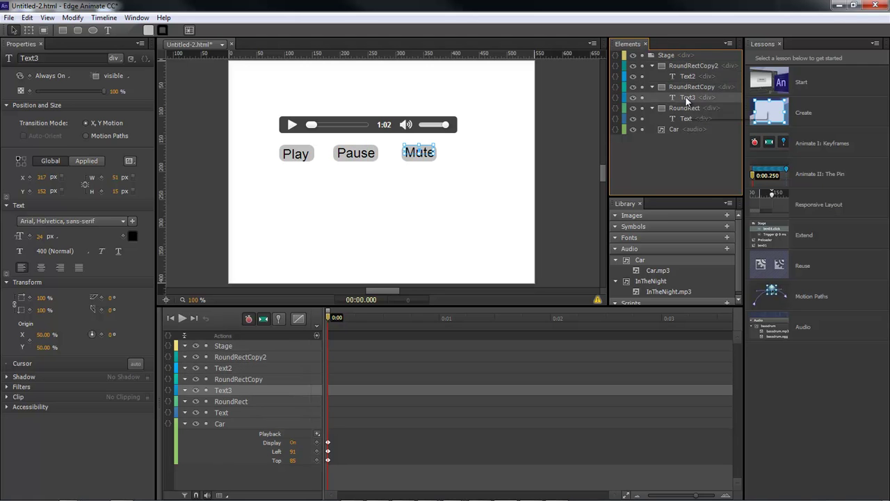
# Rename the middle button's layers to Pause and PauseText.
pyautogui.click(226, 356)
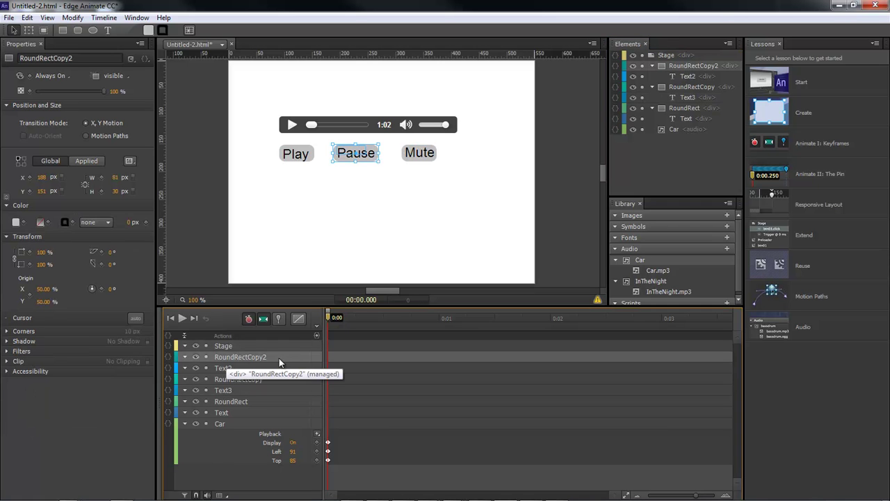
pyautogui.doubleClick(247, 358)
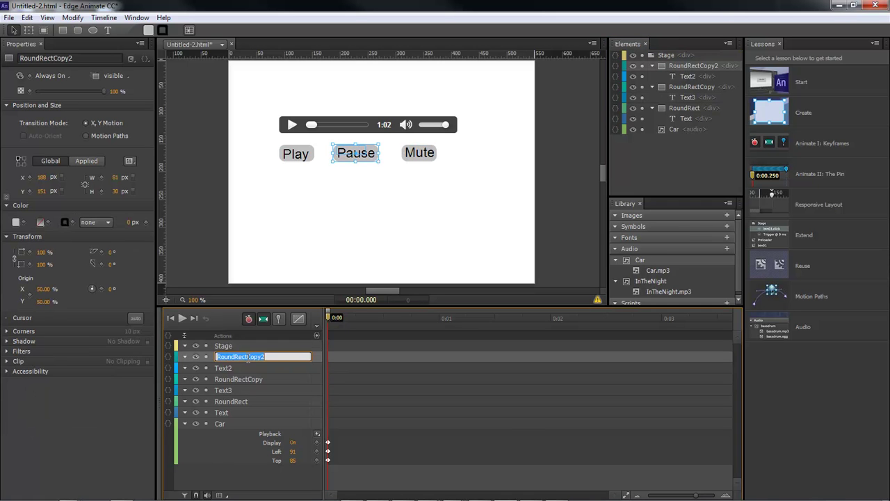
pyautogui.write('Pause')
pyautogui.press('Return')
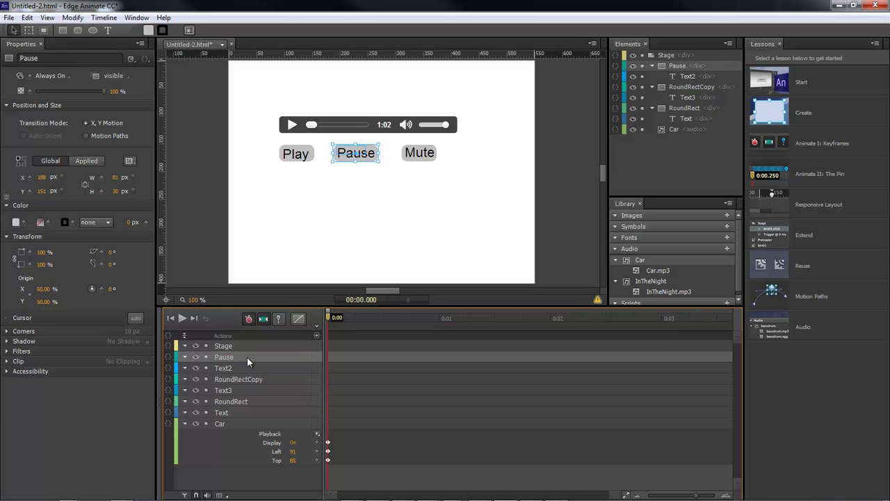
pyautogui.click(227, 367)
pyautogui.doubleClick(227, 367)
pyautogui.write('PauseText')
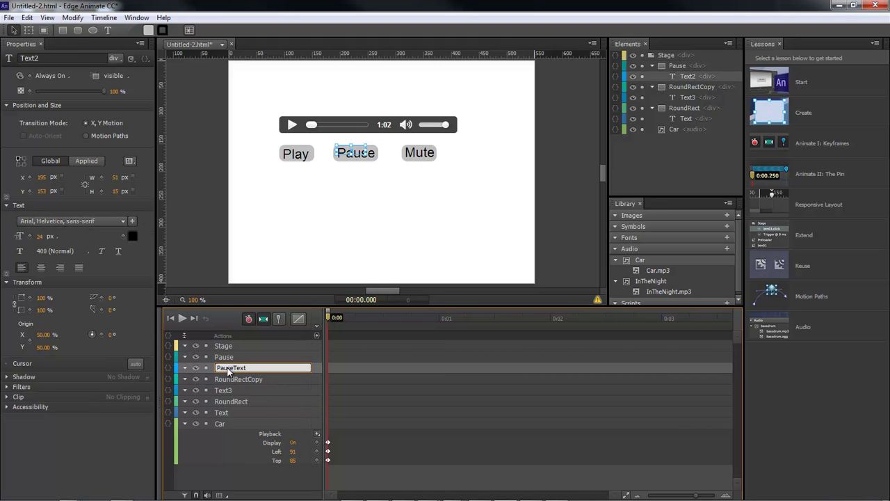
pyautogui.press('Return')
# Rename the right button's layers to Mute and MuteText.
pyautogui.click(236, 379)
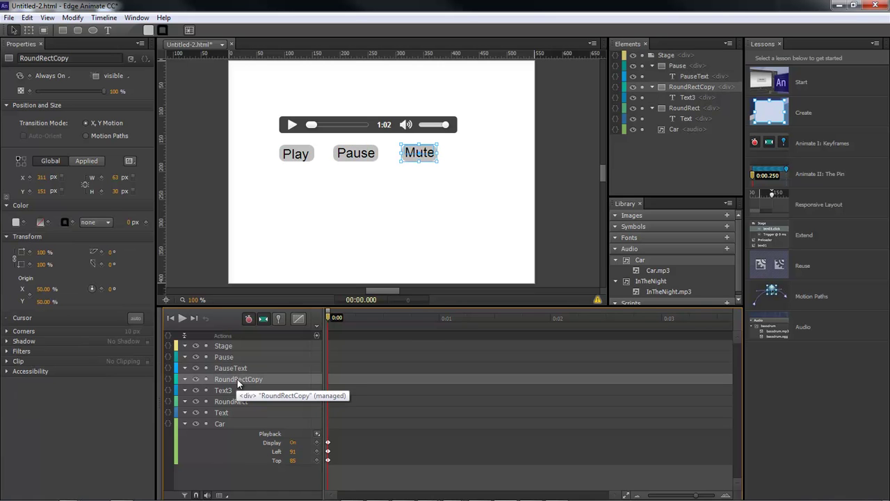
pyautogui.doubleClick(237, 379)
pyautogui.write('Mute')
pyautogui.press('Return')
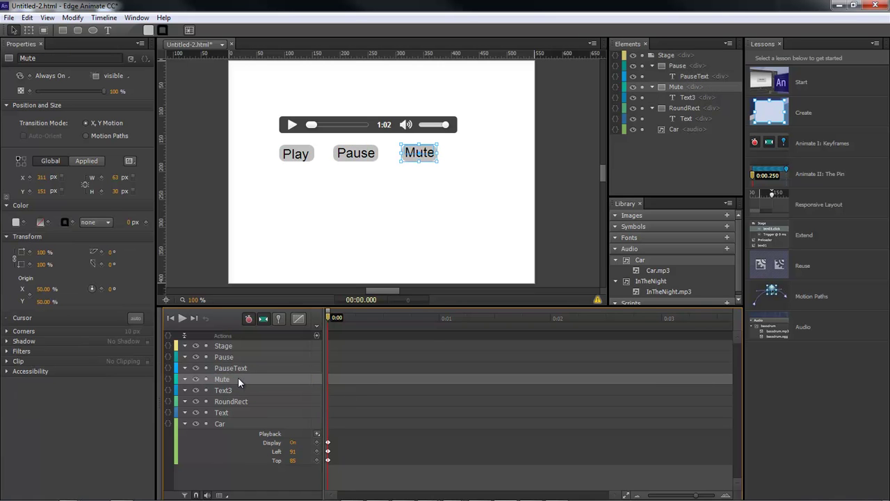
pyautogui.doubleClick(218, 389)
pyautogui.write('Mu')
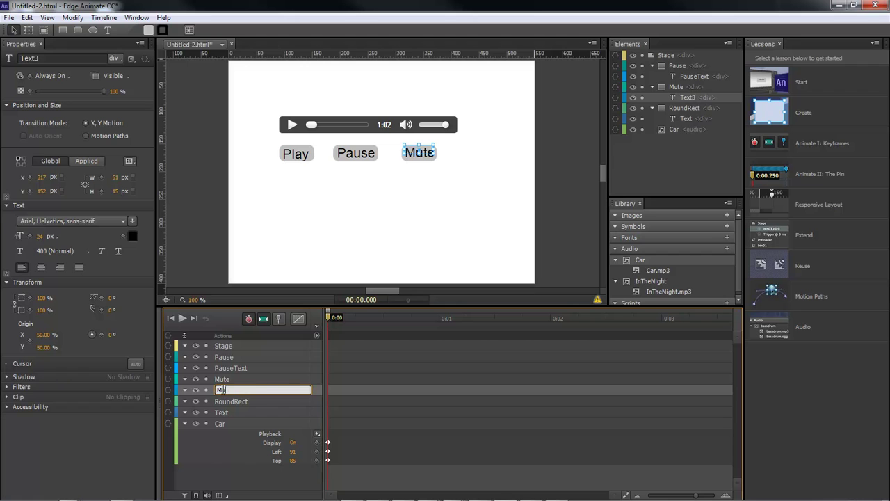
pyautogui.write('teText')
pyautogui.press('Return')
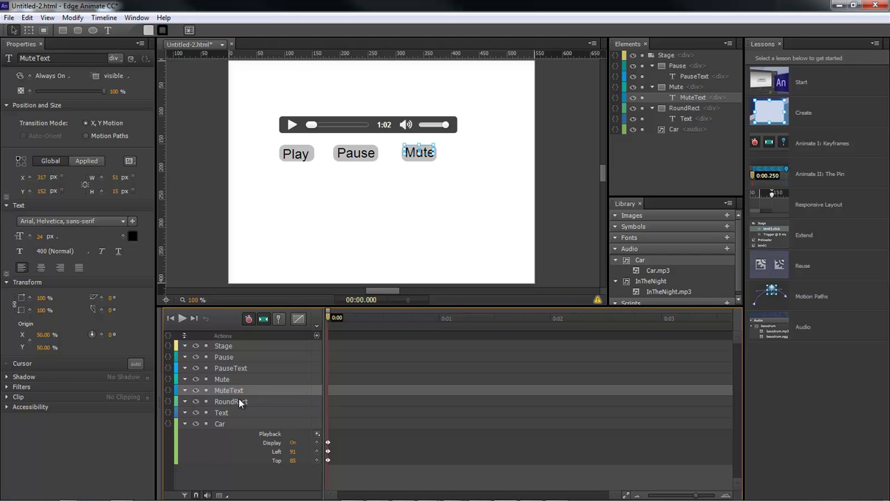
# Rename the left button's layers to Play and PlayText.
pyautogui.click(237, 402)
pyautogui.doubleClick(236, 401)
pyautogui.write('Play')
pyautogui.press('Return')
pyautogui.click(227, 413)
pyautogui.doubleClick(228, 414)
pyautogui.write('Play')
pyautogui.press('Return')
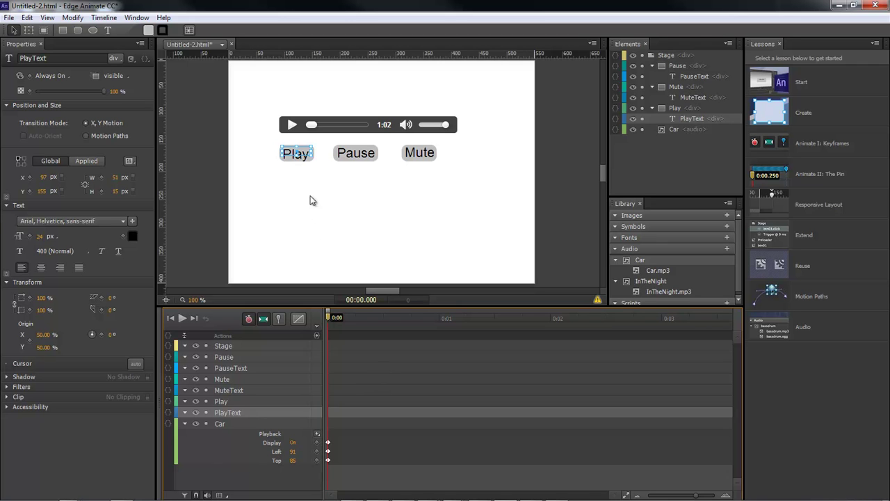
# Set the Car audio's Display to Off to hide its player.
pyautogui.click(339, 124)
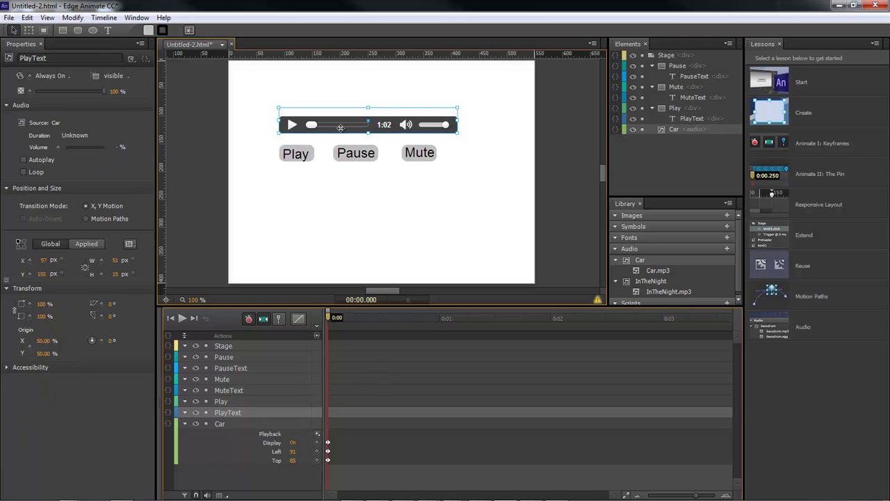
pyautogui.click(44, 76)
pyautogui.click(59, 84)
# Give the Play button a click action toggling play/pause on the Car audio.
pyautogui.click(314, 154)
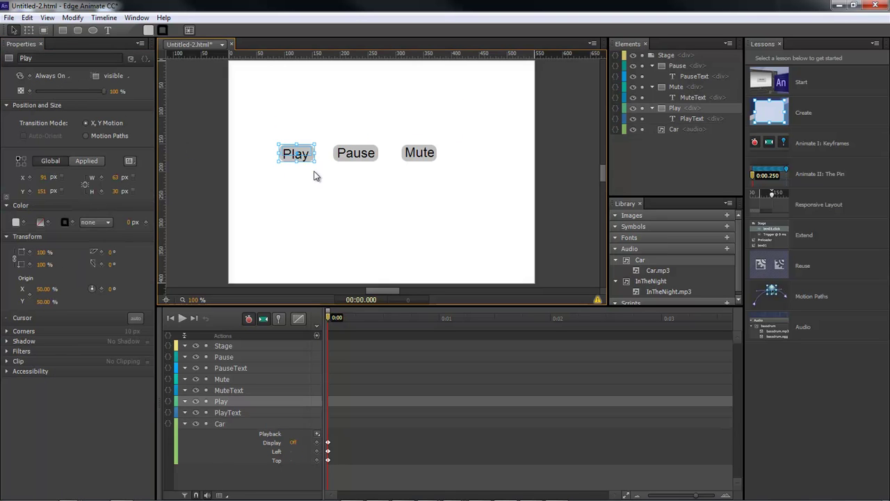
pyautogui.click(168, 402)
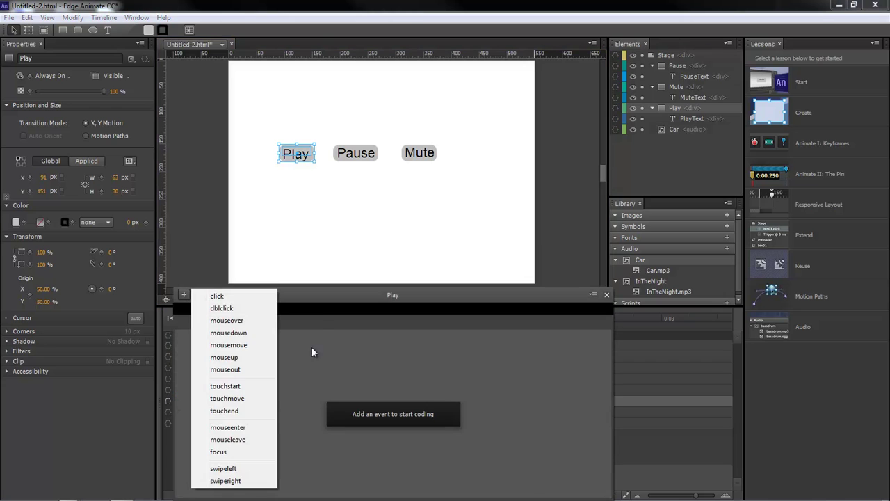
pyautogui.click(217, 295)
pyautogui.moveTo(356, 295); pyautogui.dragTo(492, 104)
pyautogui.moveTo(668, 159); pyautogui.dragTo(670, 231)
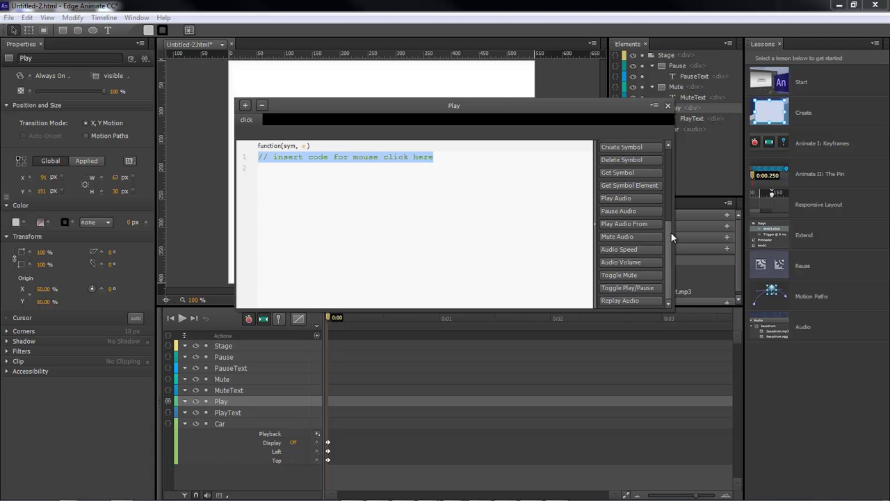
pyautogui.moveTo(667, 250)
pyautogui.mouseDown()
pyautogui.moveTo(669, 170)
pyautogui.moveTo(670, 263)
pyautogui.mouseUp()
pyautogui.moveTo(471, 127); pyautogui.dragTo(476, 137)
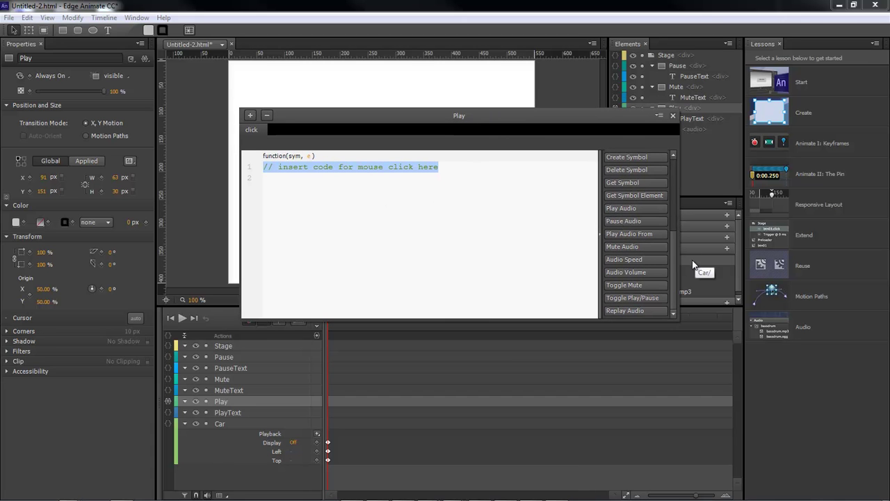
pyautogui.click(634, 297)
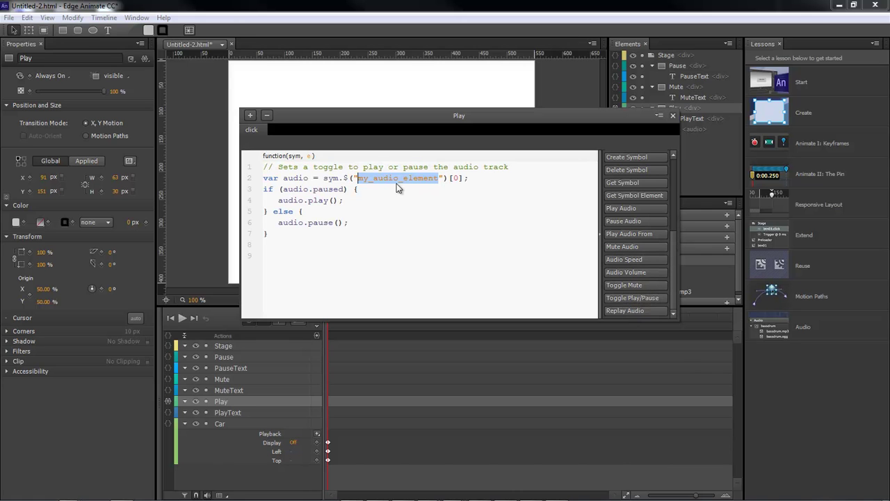
pyautogui.write('Car')
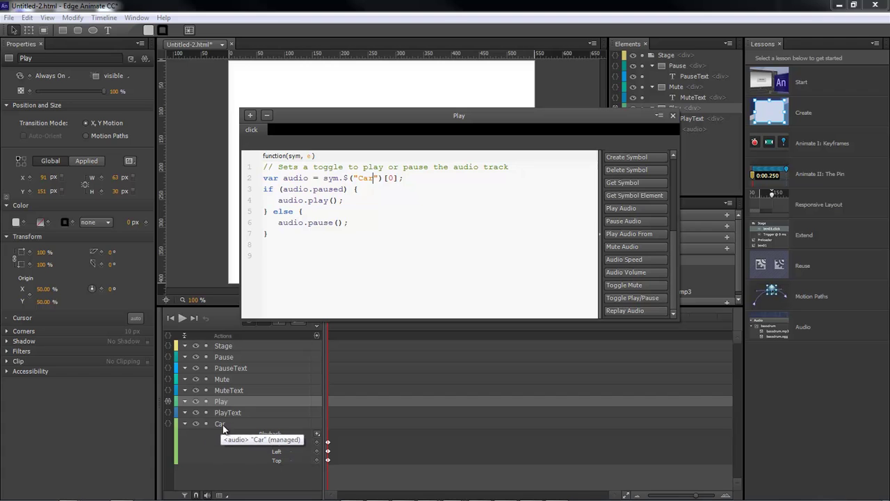
pyautogui.click(326, 200)
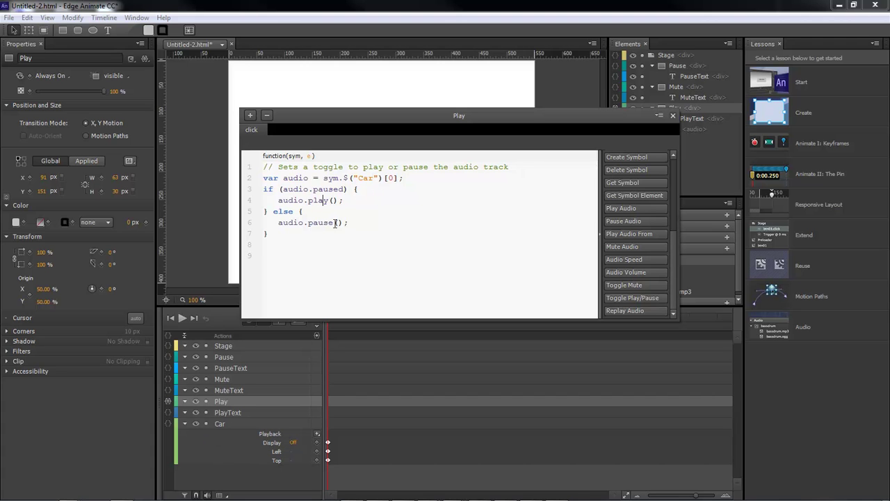
# Add a Toggle Mute click action targeting Car to the Mute button.
pyautogui.click(673, 116)
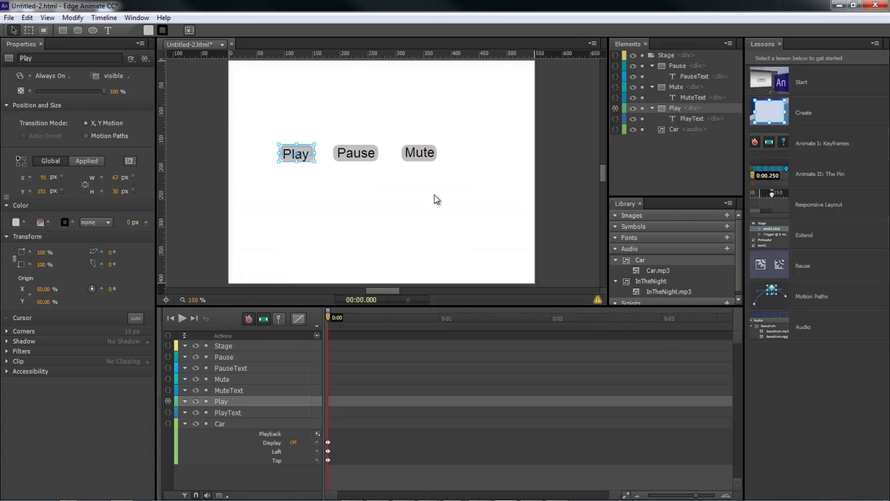
pyautogui.click(226, 380)
pyautogui.click(167, 379)
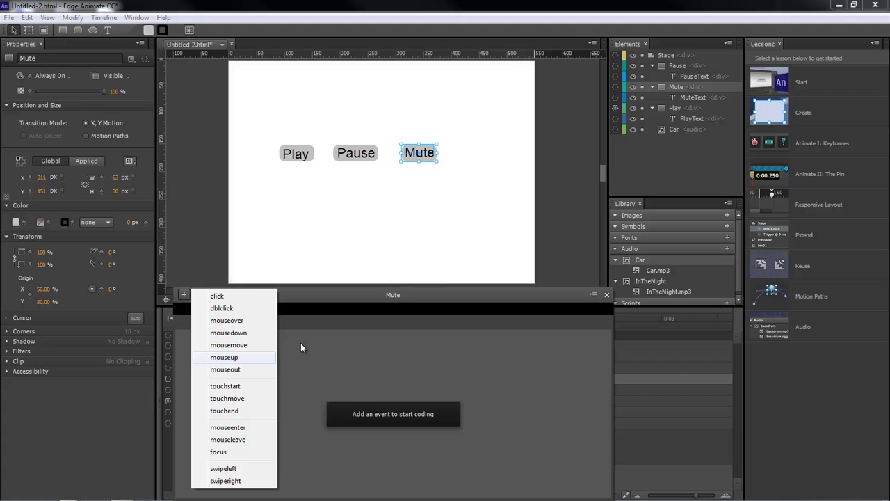
pyautogui.click(233, 295)
pyautogui.click(675, 317)
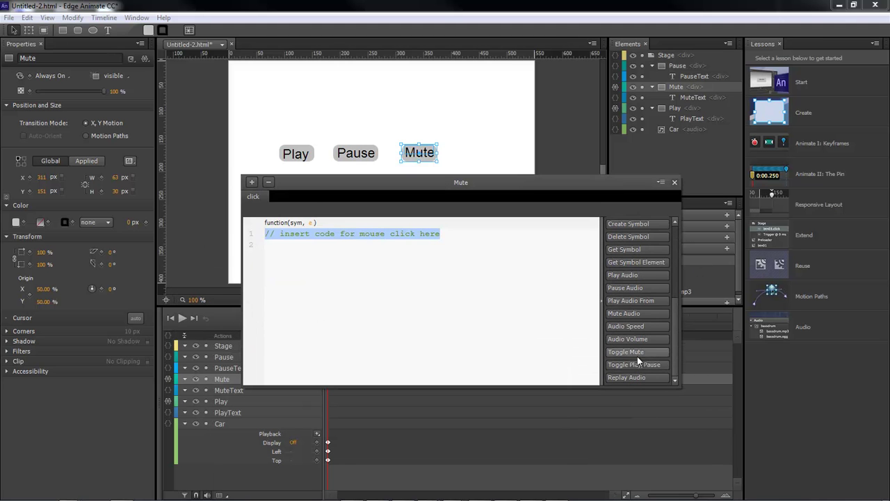
pyautogui.click(634, 353)
pyautogui.write('Ca")[0')
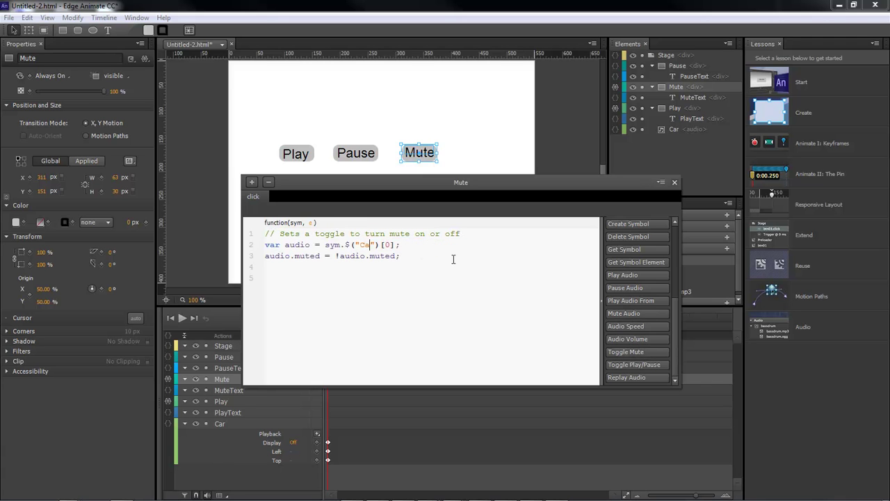
pyautogui.write('r')
pyautogui.click(674, 182)
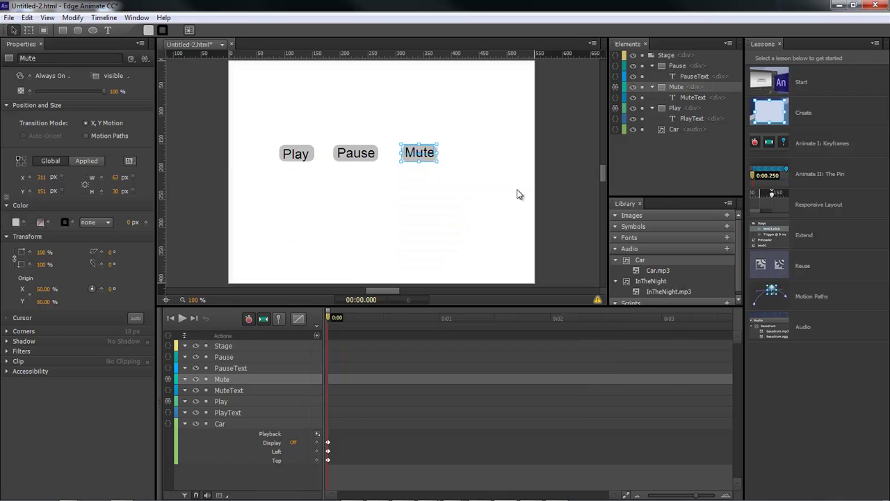
# Add a Pause Audio click action targeting Car to the Pause button.
pyautogui.click(223, 357)
pyautogui.click(167, 356)
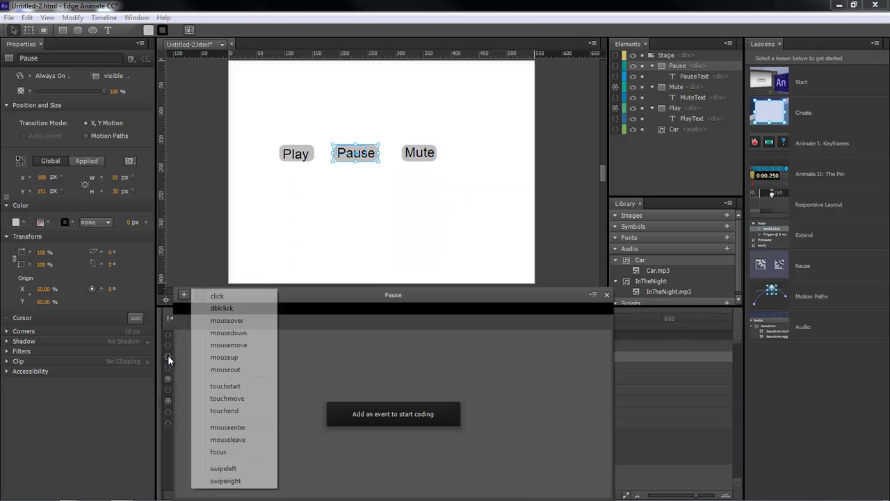
pyautogui.click(235, 296)
pyautogui.moveTo(392, 294); pyautogui.dragTo(584, 133)
pyautogui.moveTo(798, 193); pyautogui.dragTo(797, 298)
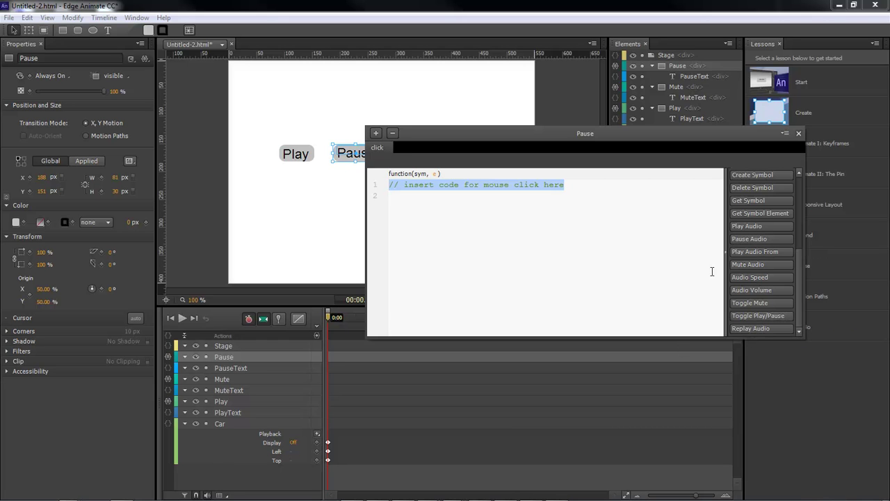
pyautogui.click(757, 241)
pyautogui.write('CaR')
pyautogui.press('BackSpace')
pyautogui.write('r")[0].pause();')
pyautogui.click(799, 134)
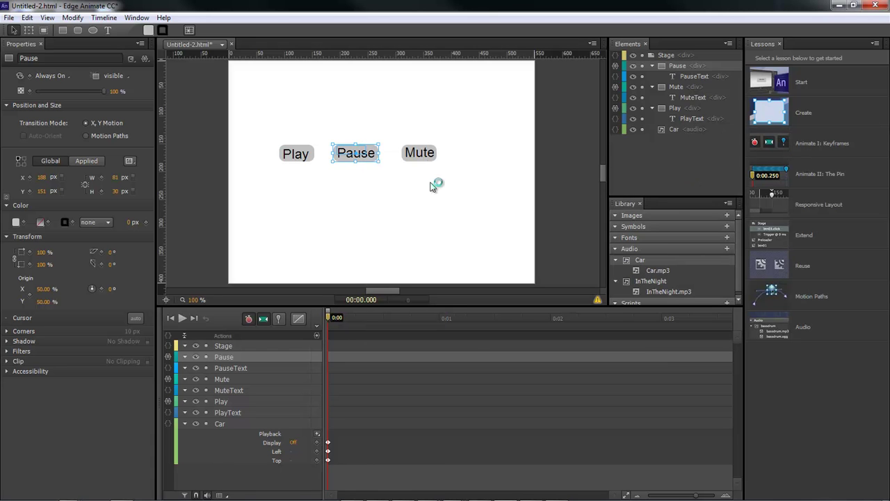
# Preview the animation in Chrome and start the Car audio with the Play button.
pyautogui.hotkey('ctrl', 'Return')
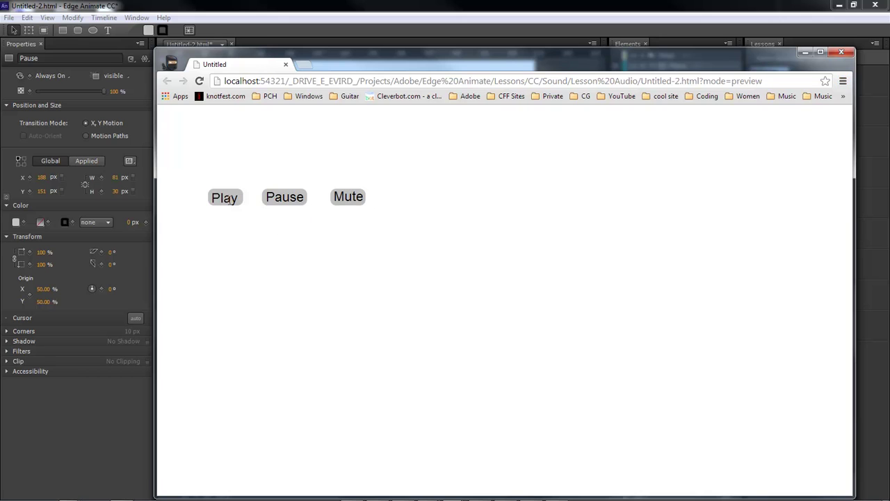
pyautogui.click(225, 199)
# Minimize the Chrome preview and deselect the Pause button on the Edge Animate stage.
pyautogui.click(805, 52)
pyautogui.click(340, 207)
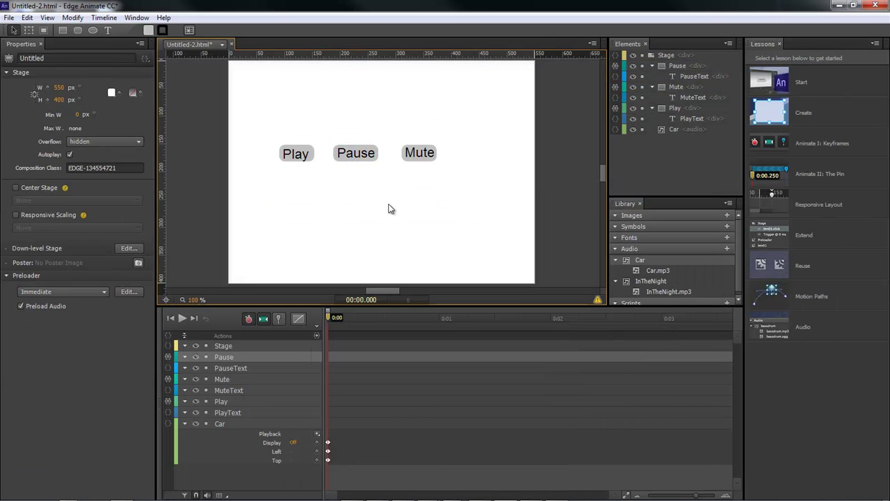